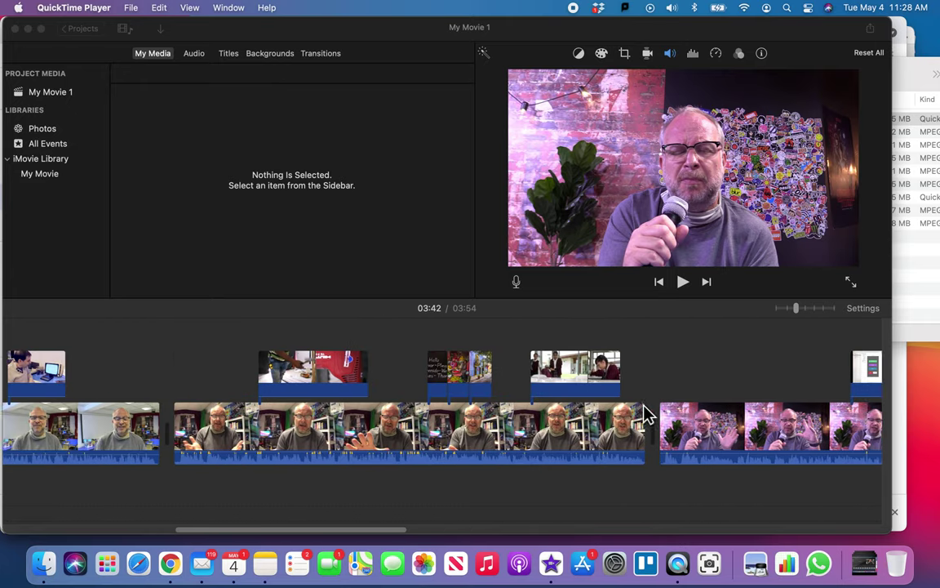
# Step: Bring the iMovie window with the My Movie 1 project to the front
pyautogui.click(454, 377)
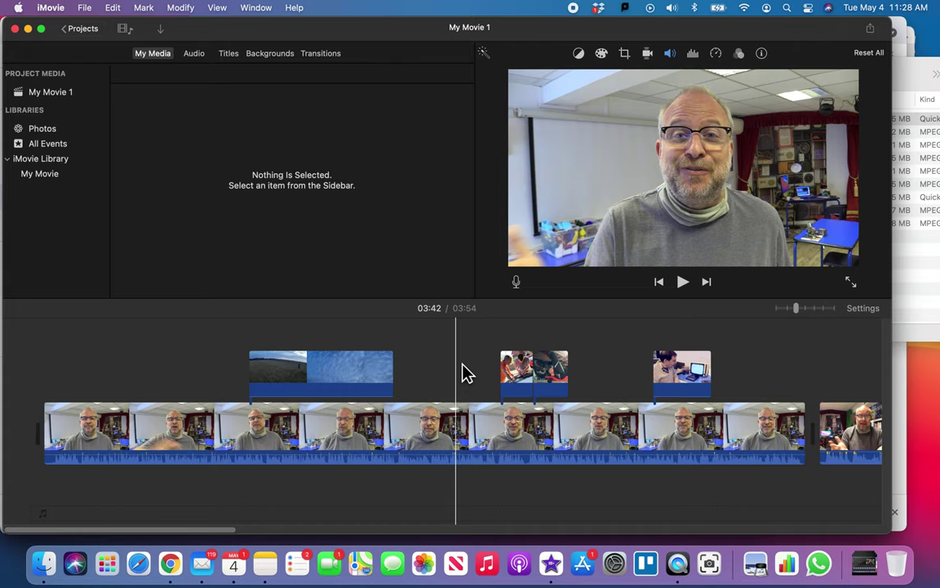
# Step: Play the movie along the timeline and select the first cutaway clip above the main track
pyautogui.hscroll(10, 447, 377)
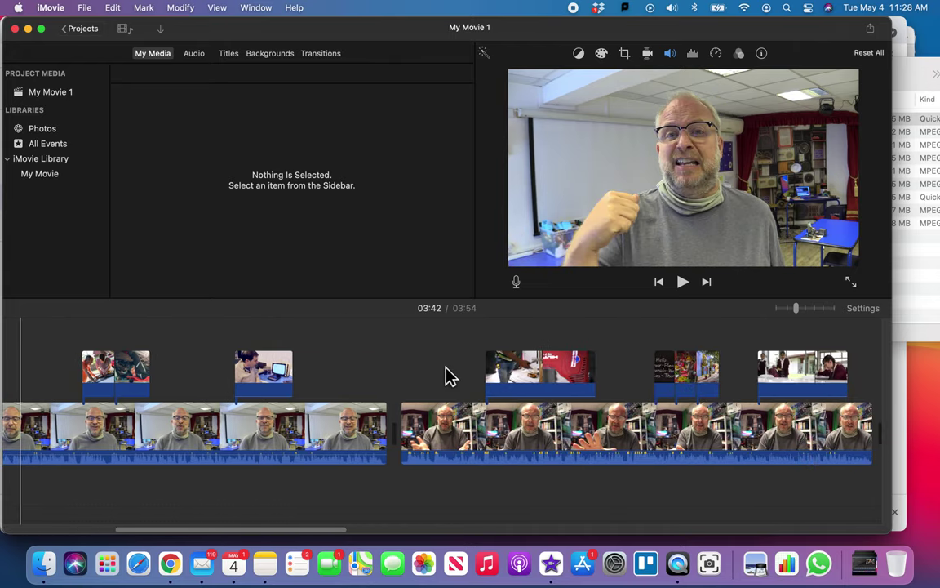
pyautogui.press('space')
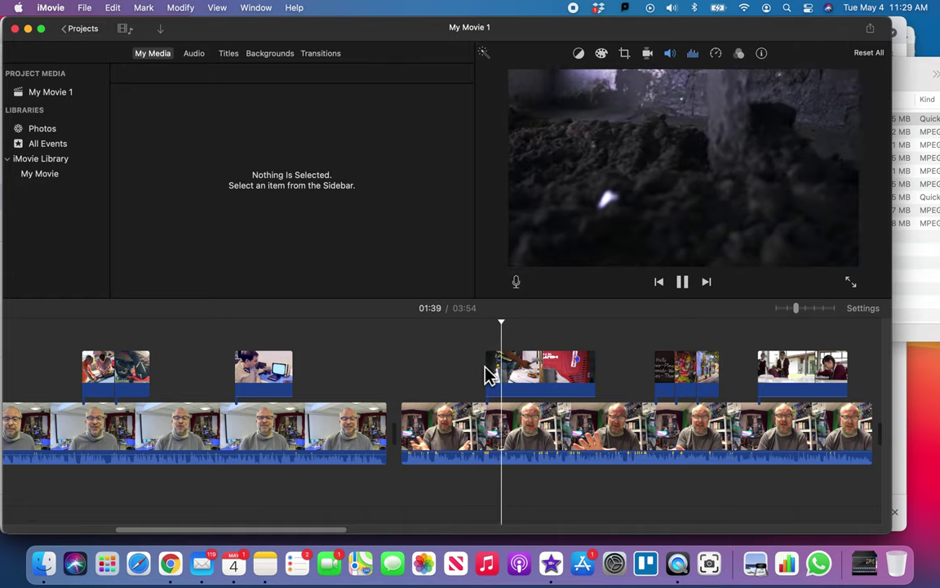
pyautogui.click(508, 388)
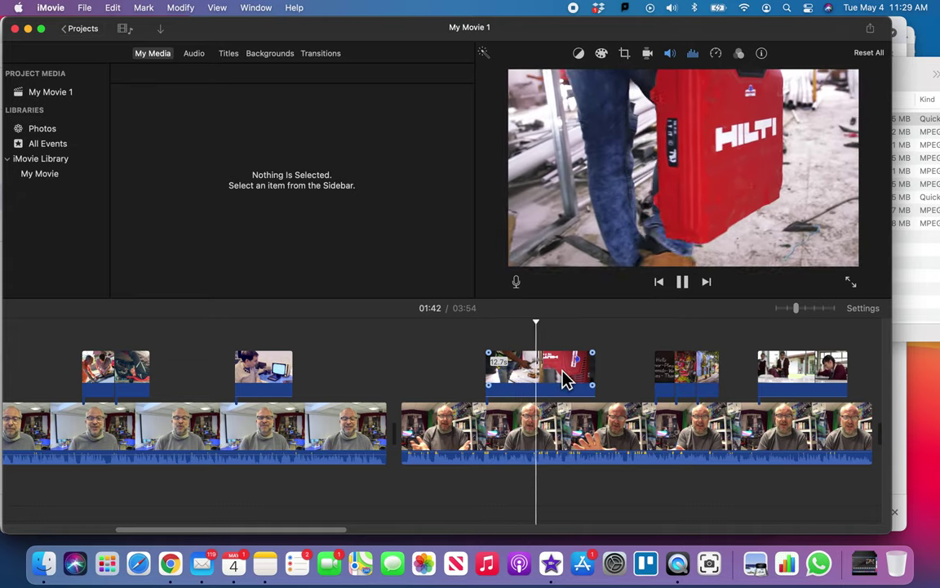
pyautogui.hscroll(2, 577, 380)
pyautogui.hscroll(1, 577, 379)
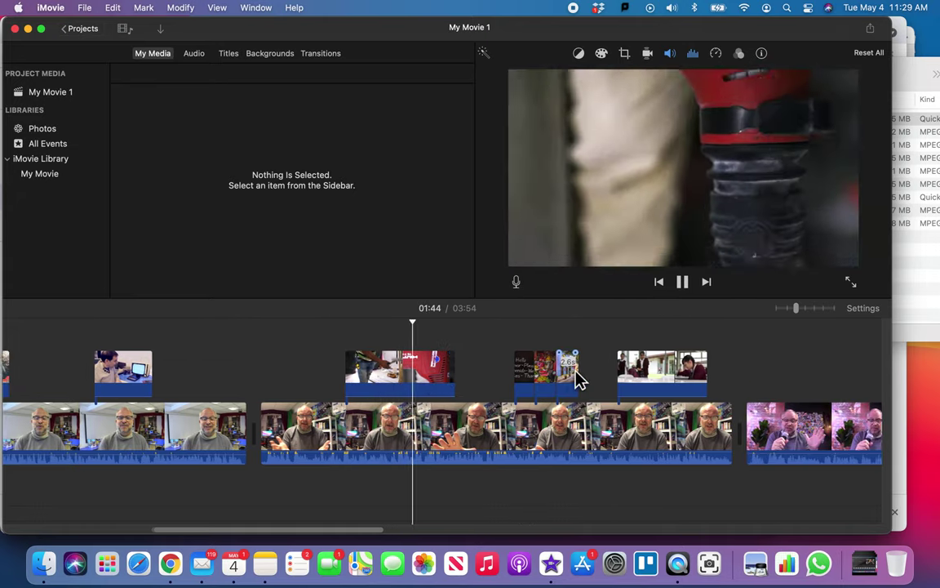
# Step: Go to the chalkboard, market and street cutaway group and select the market photo
pyautogui.click(525, 376)
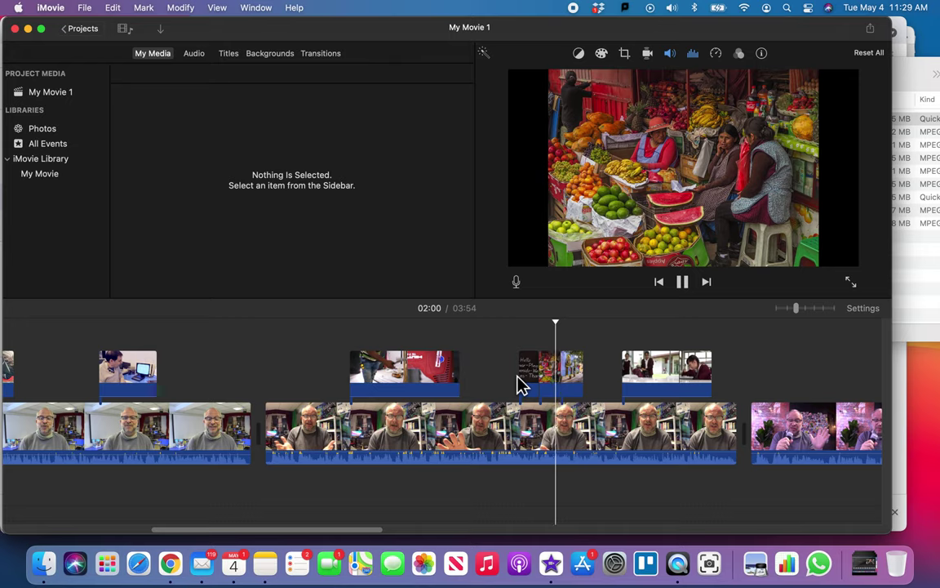
pyautogui.click(521, 384)
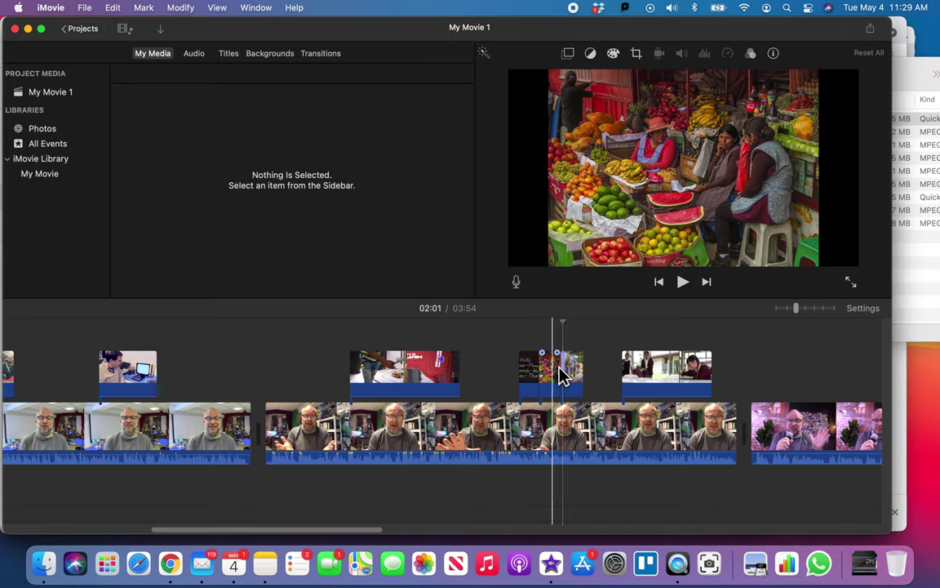
pyautogui.click(545, 373)
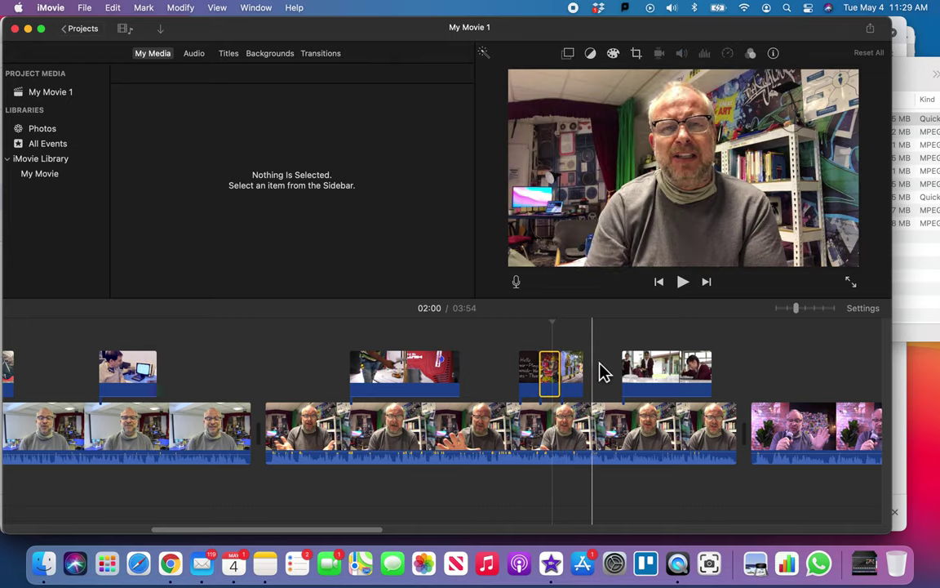
pyautogui.click(572, 372)
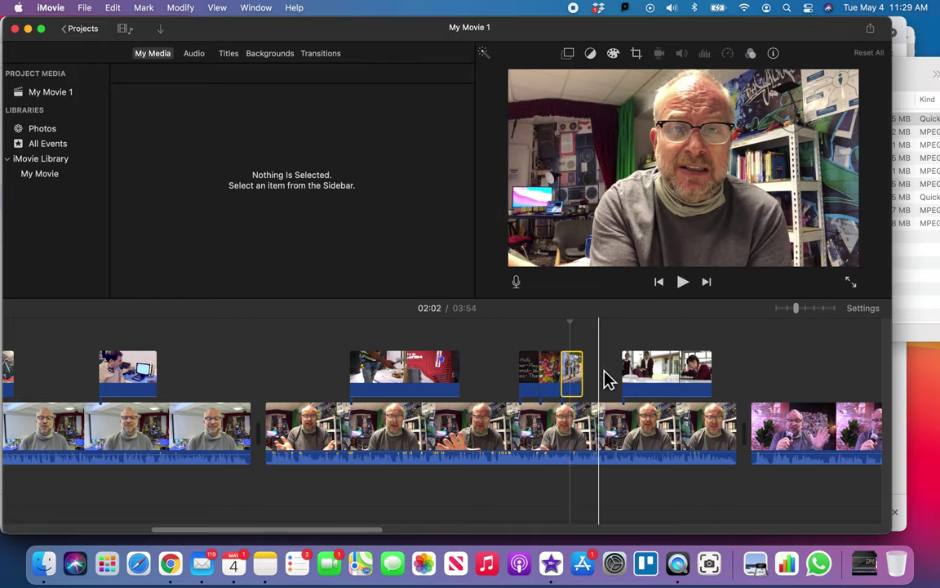
pyautogui.click(535, 384)
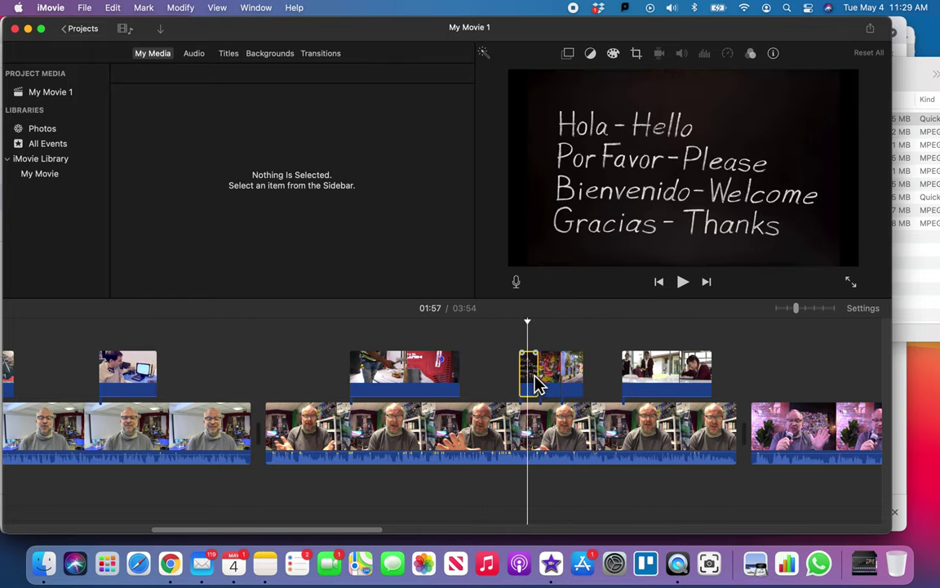
pyautogui.click(545, 376)
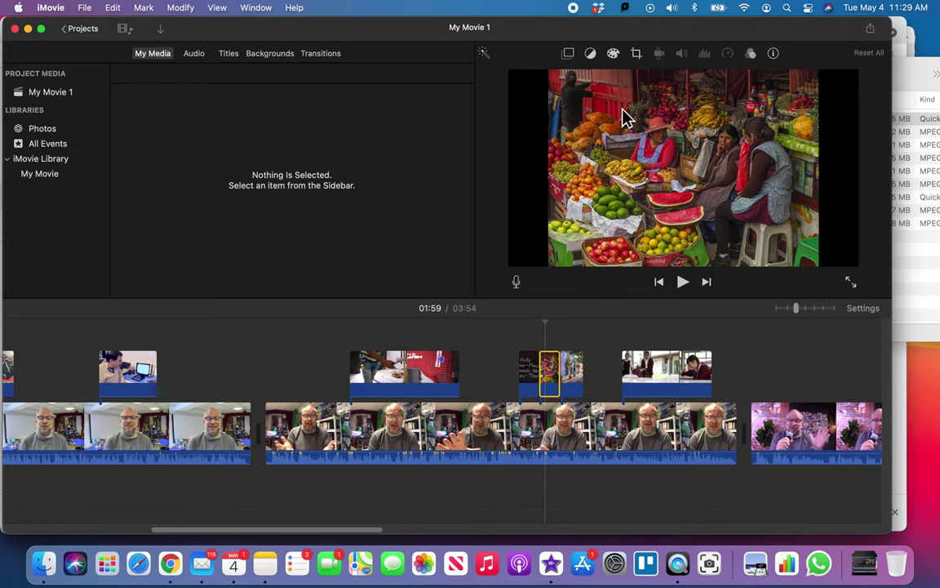
# Step: Apply Crop to Fill to the market photo cutaway
pyautogui.click(642, 57)
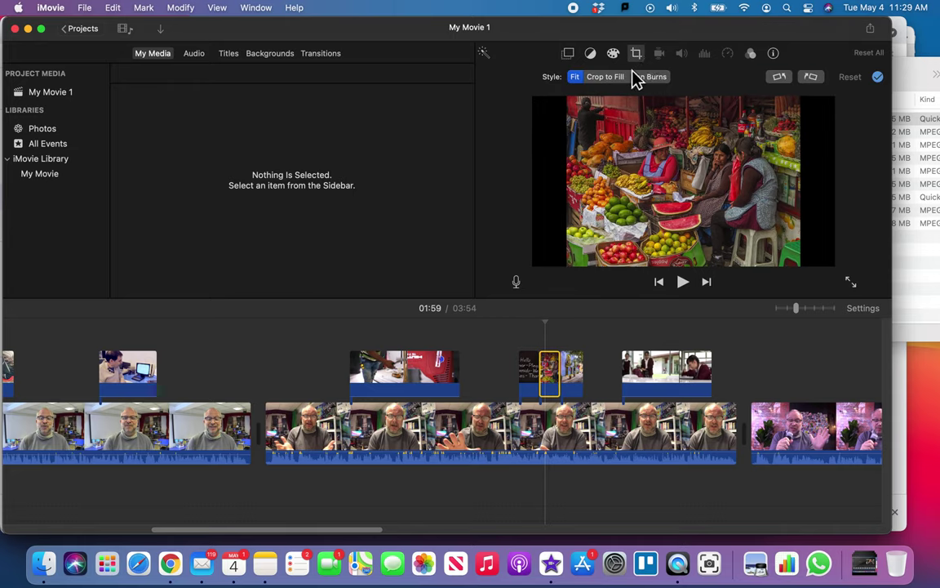
pyautogui.click(613, 79)
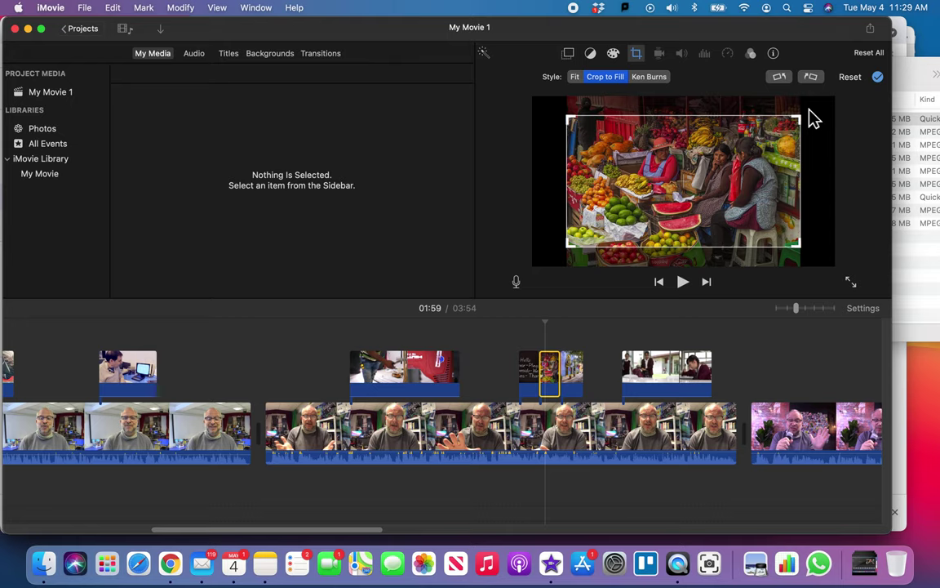
pyautogui.click(878, 77)
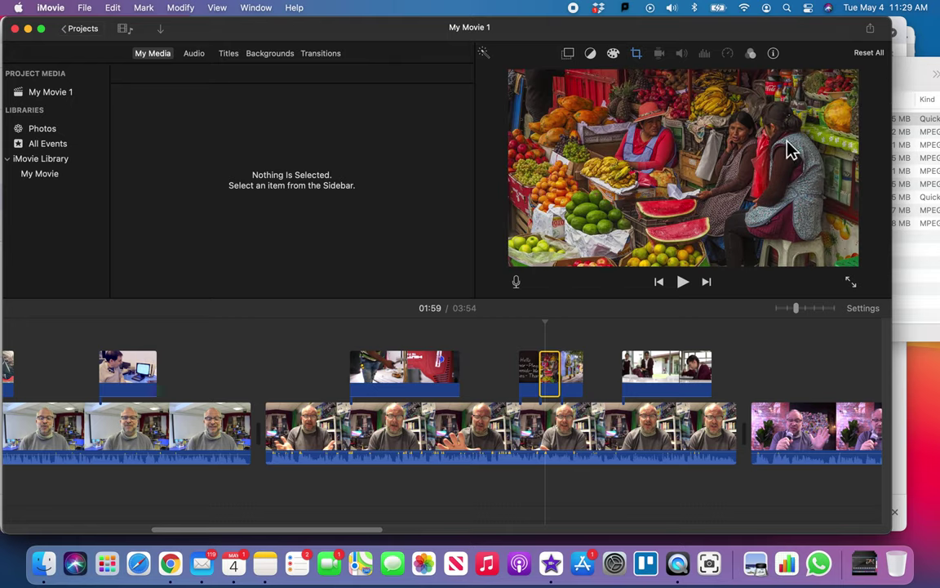
# Step: Apply Crop to Fill to the street photo cutaway, nudging the crop frame upward
pyautogui.click(570, 376)
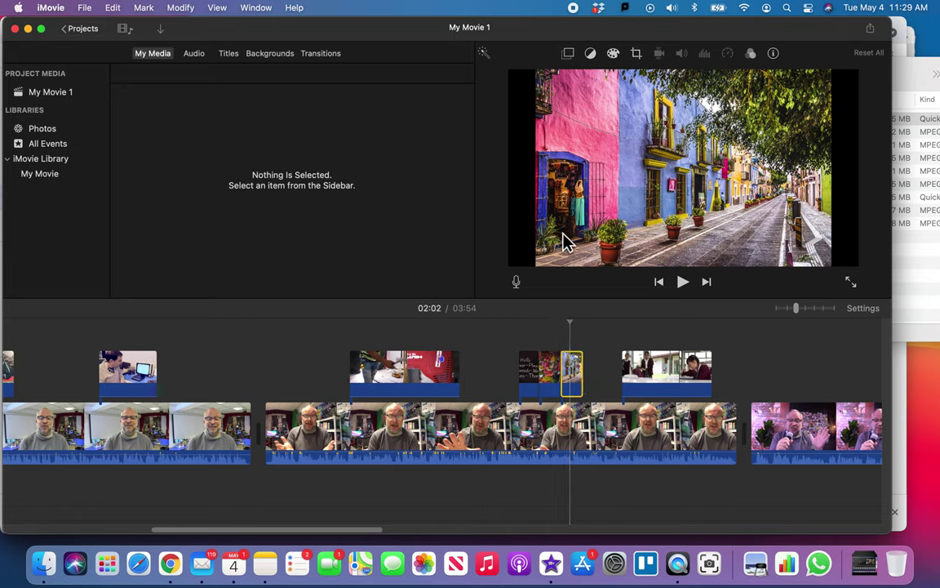
pyautogui.click(637, 53)
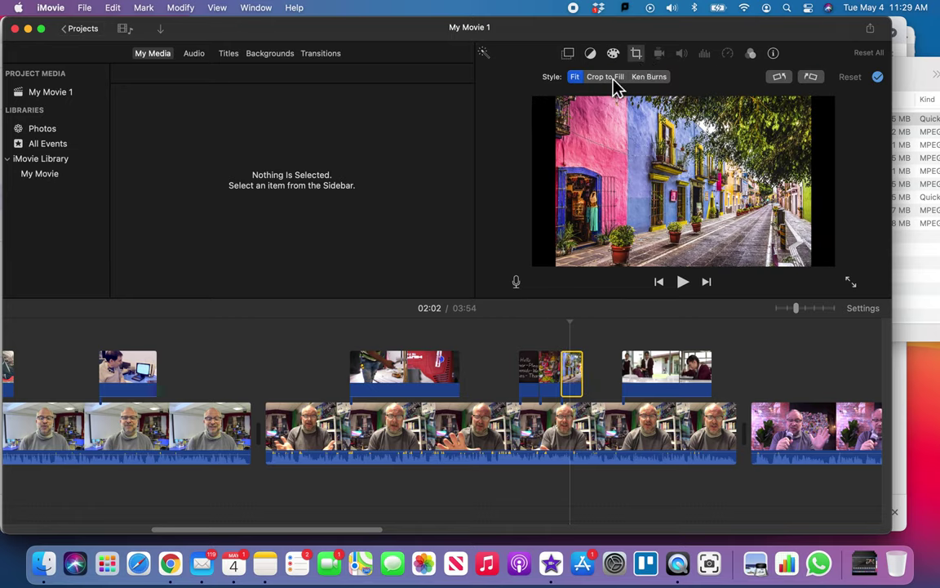
pyautogui.click(613, 79)
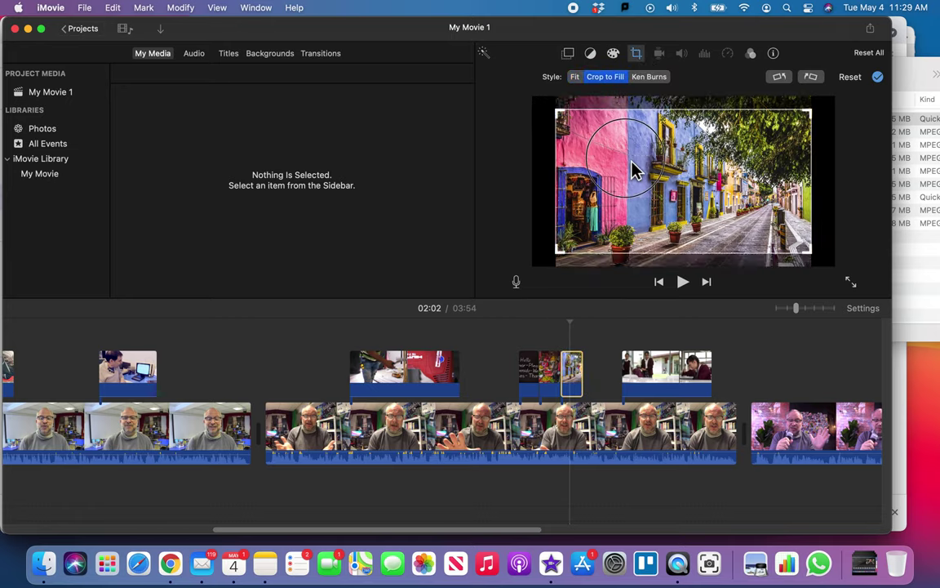
pyautogui.moveTo(636, 170)
pyautogui.mouseDown()
pyautogui.moveTo(629, 179)
pyautogui.moveTo(634, 134)
pyautogui.moveTo(636, 163)
pyautogui.mouseUp()
pyautogui.click(877, 76)
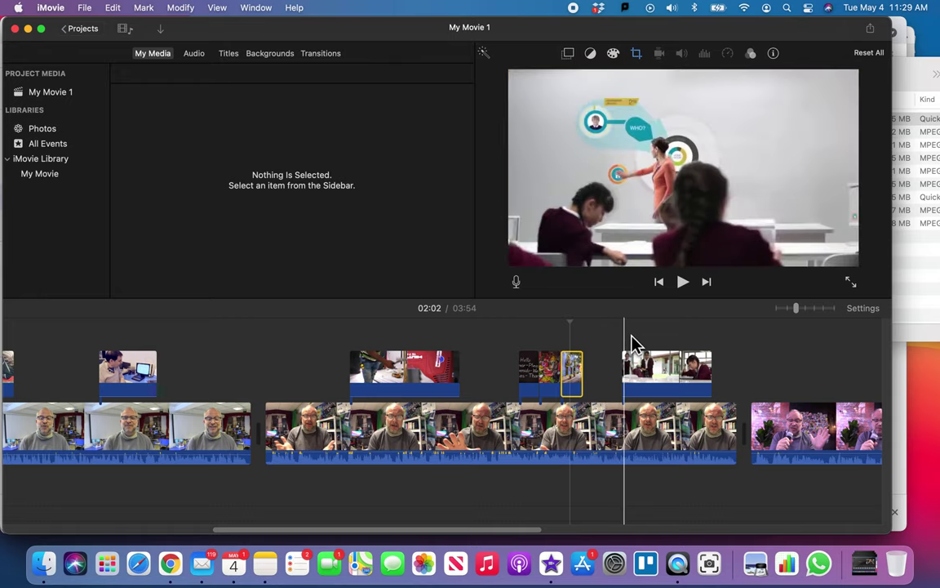
pyautogui.press('space')
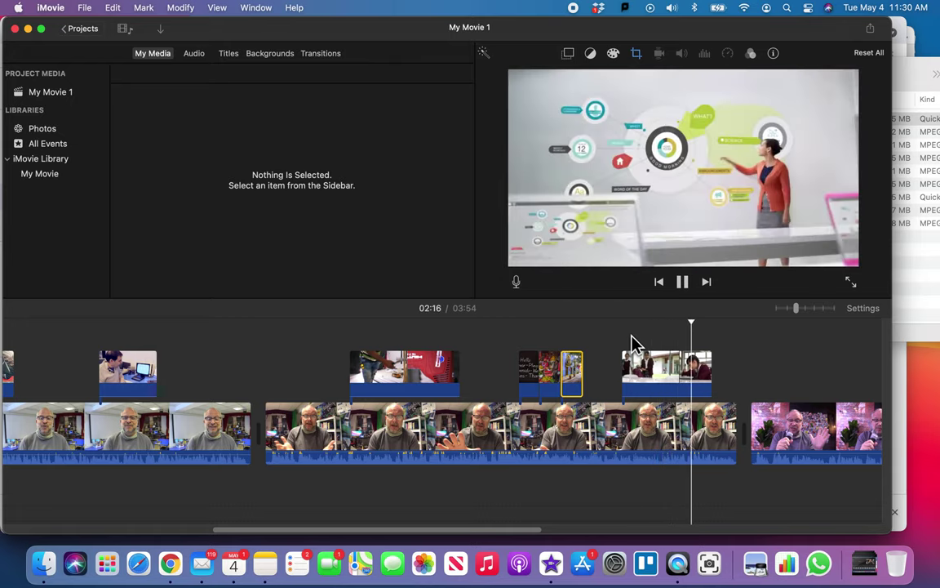
pyautogui.press('space')
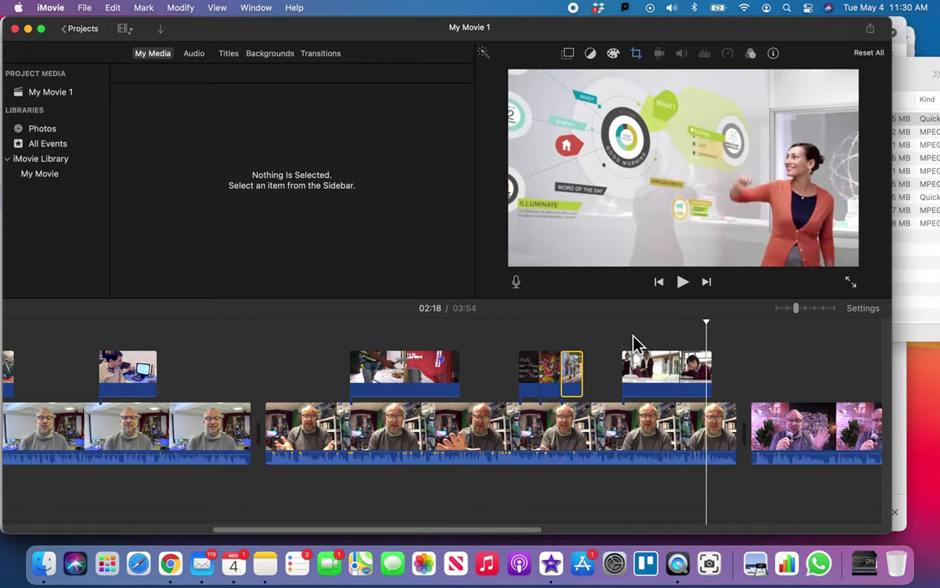
pyautogui.hscroll(8, 711, 346)
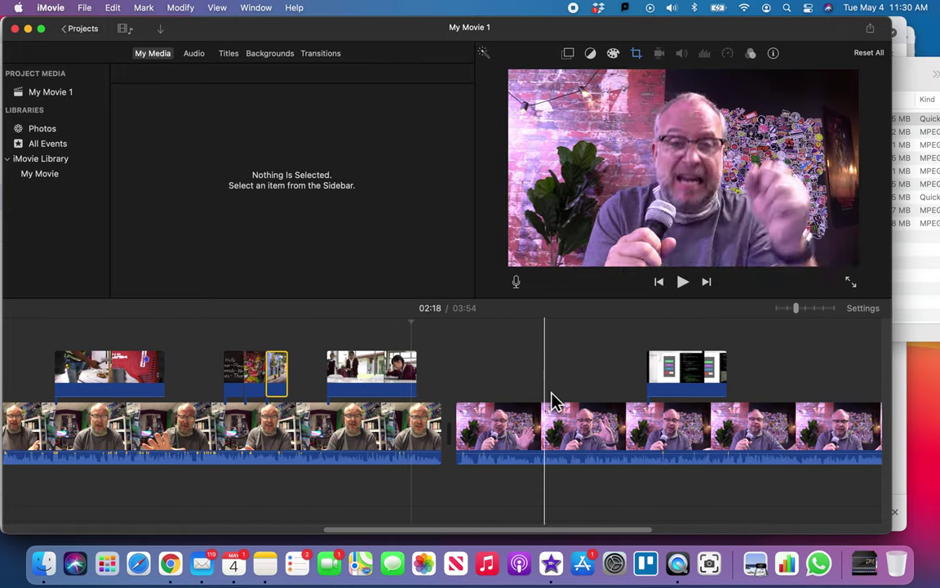
pyautogui.press('space')
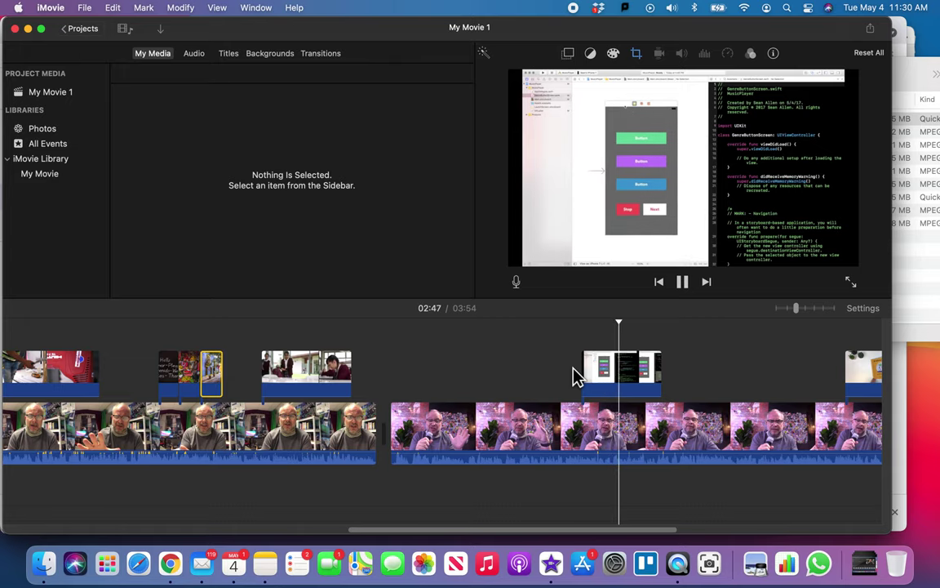
pyautogui.press('space')
pyautogui.hscroll(5, 574, 371)
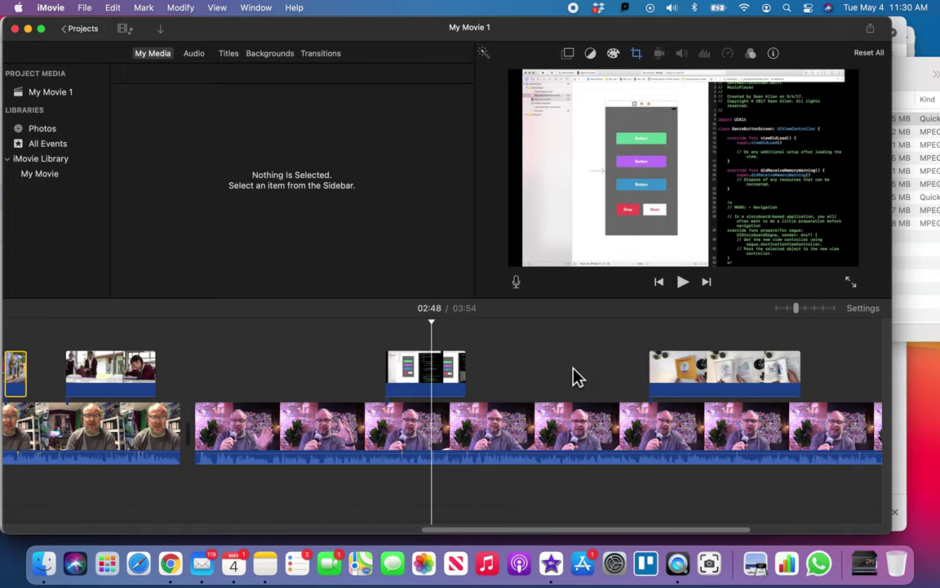
pyautogui.click(628, 372)
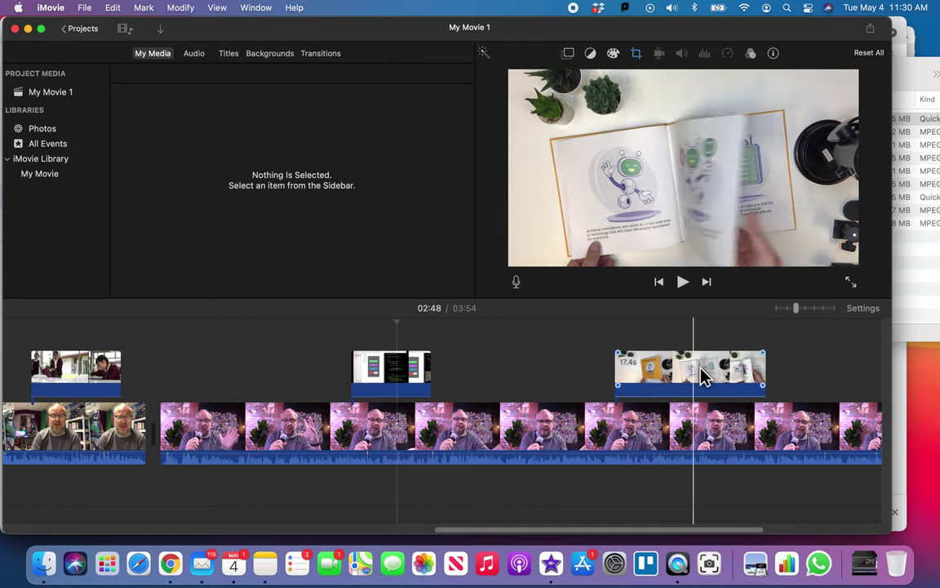
pyautogui.click(540, 397)
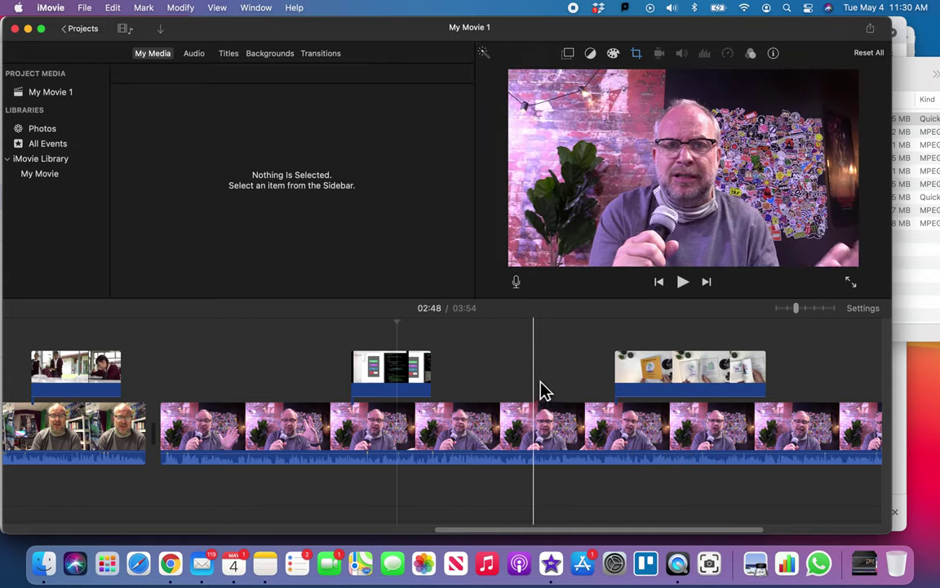
pyautogui.hscroll(-20, 542, 382)
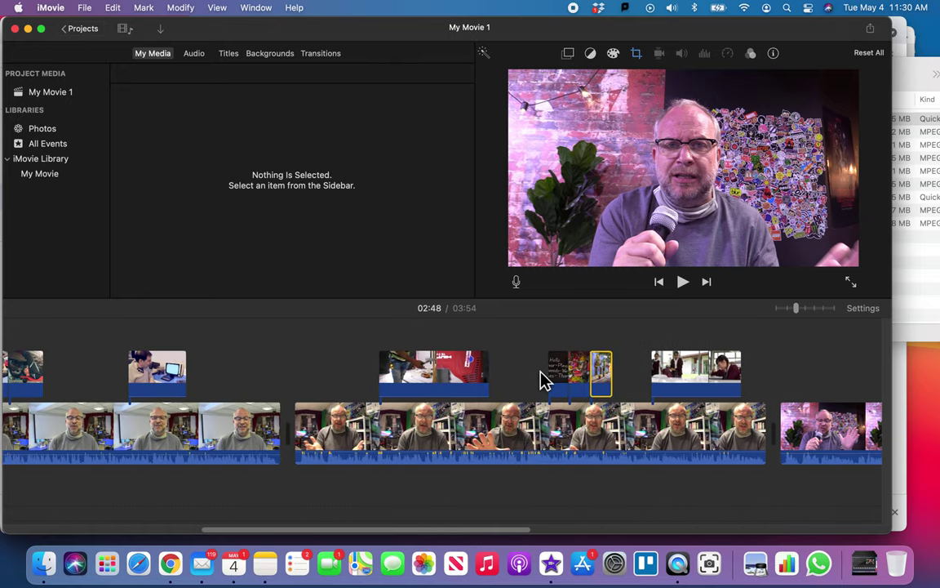
pyautogui.hscroll(2, 545, 380)
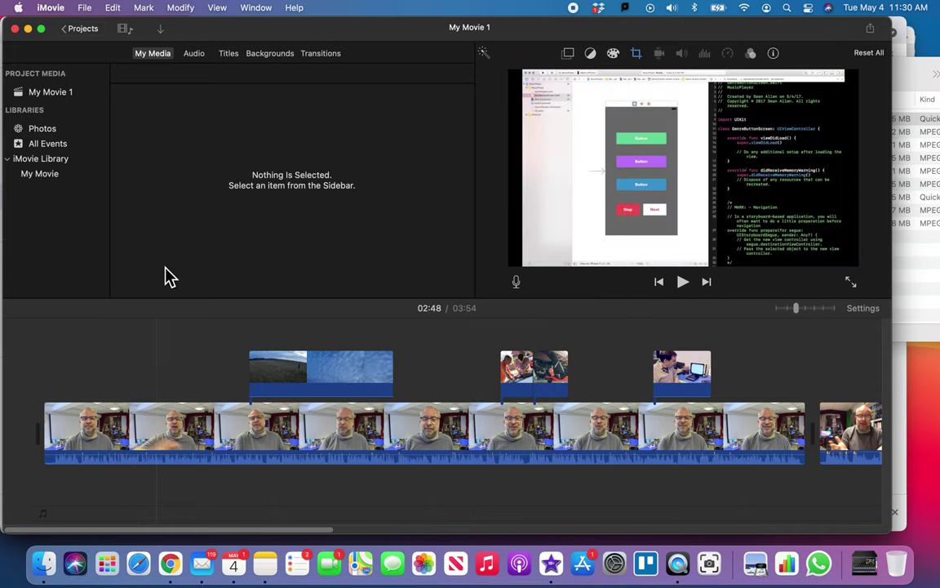
# Step: Rename the project to 'Curiosity' plus the teacher's name and return to Projects
pyautogui.click(90, 33)
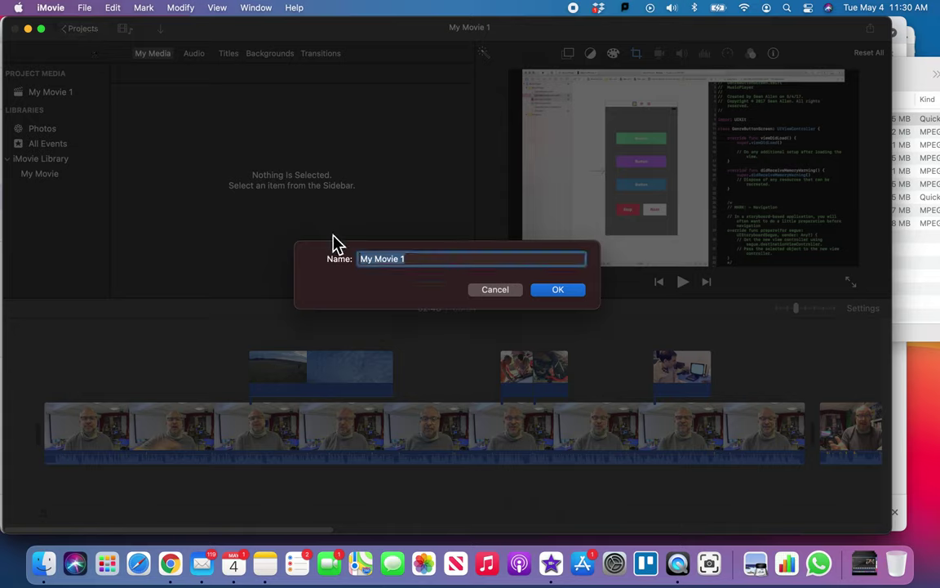
pyautogui.write('Curiosity Mr. Flick')
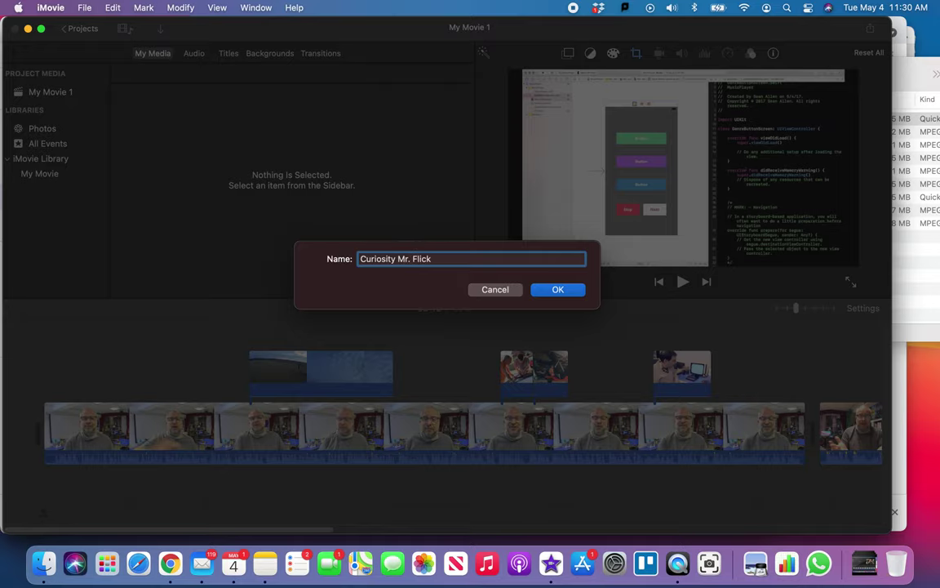
pyautogui.press('Return')
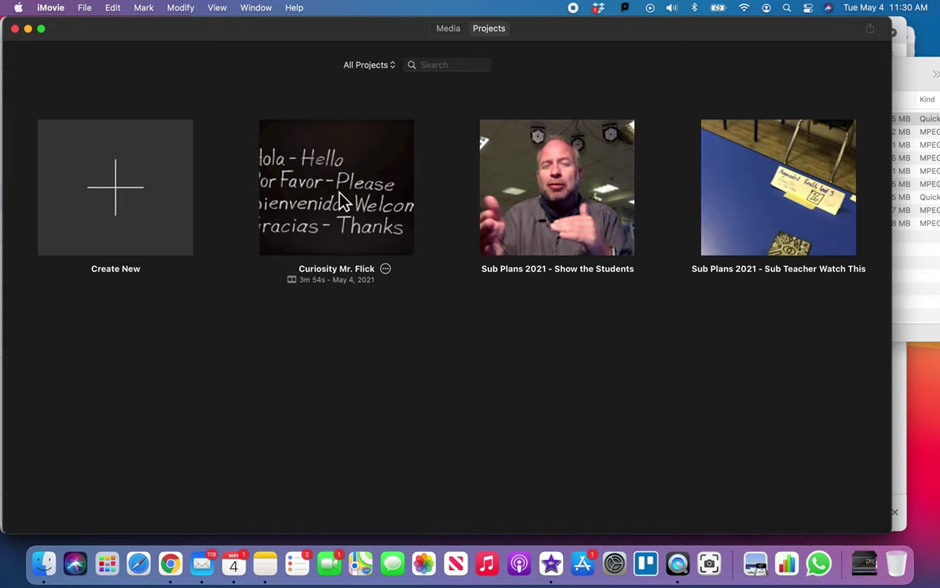
# Step: Open the renamed project and drag the Centered title style to the timeline's start
pyautogui.doubleClick(343, 200)
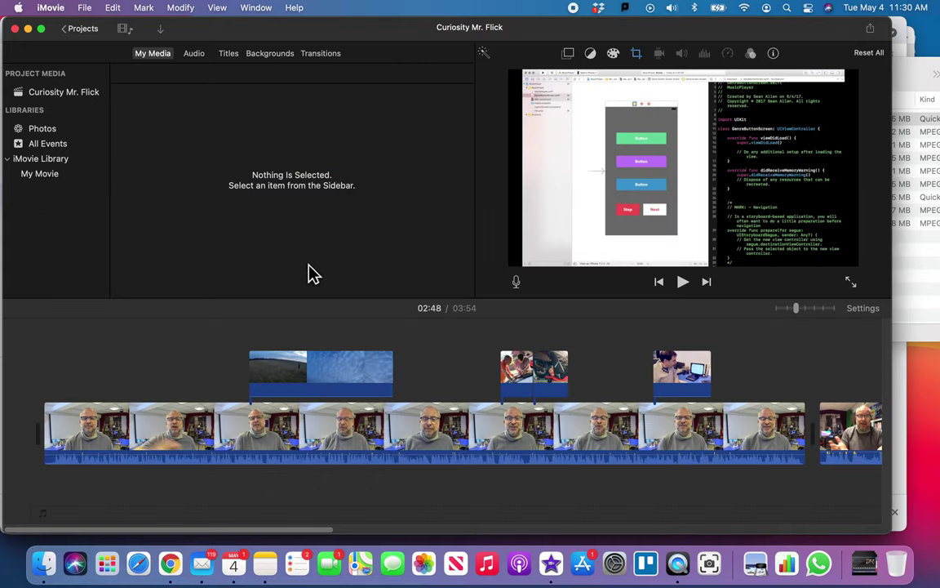
pyautogui.click(229, 54)
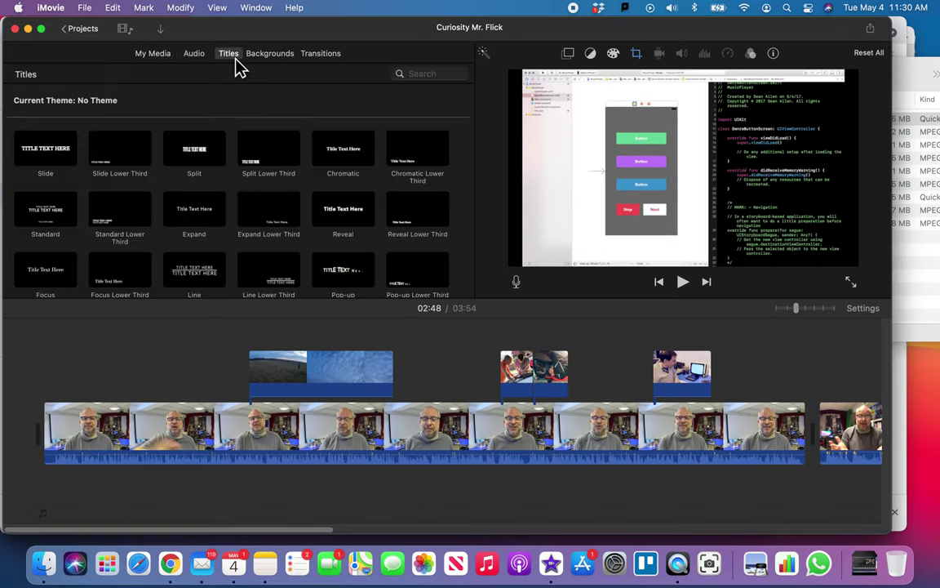
pyautogui.scroll(-3, 220, 188)
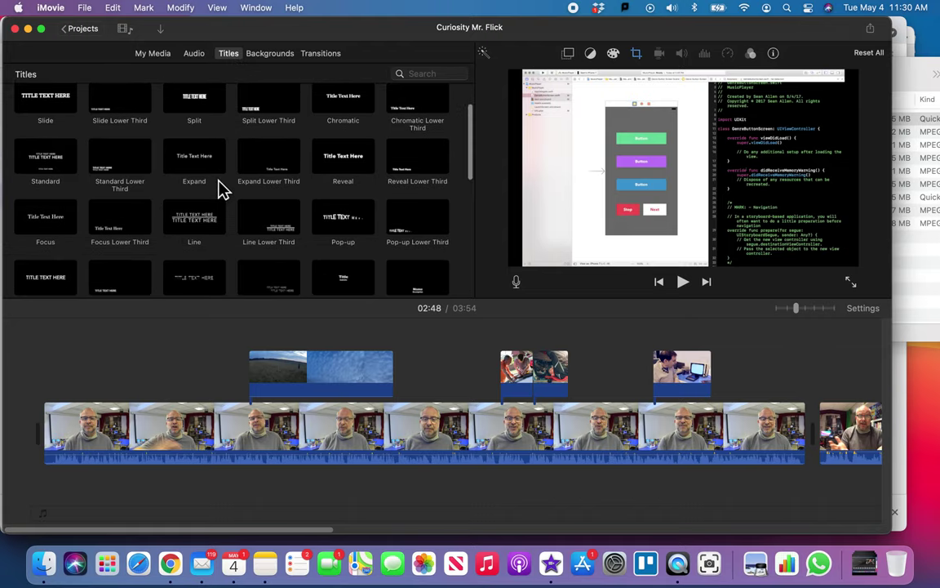
pyautogui.scroll(2, 221, 188)
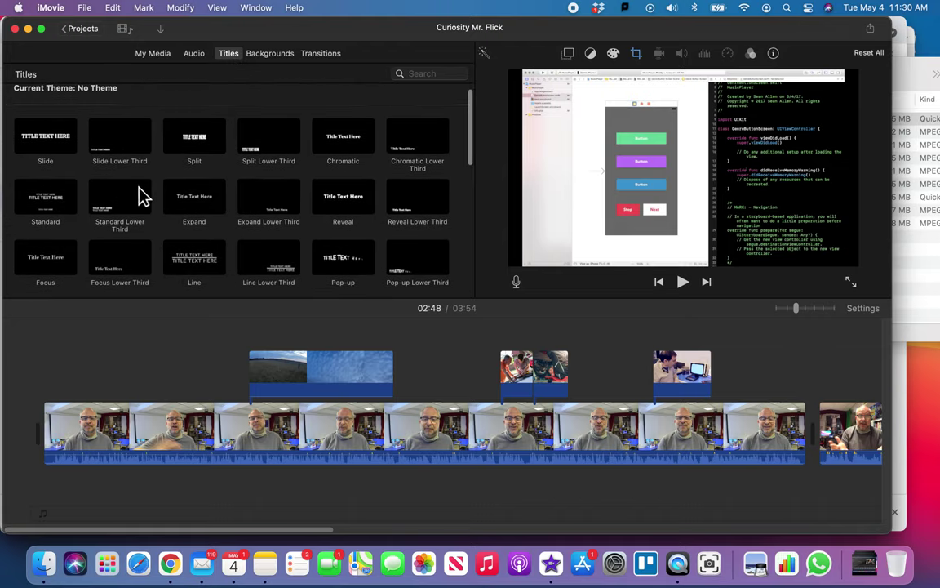
pyautogui.scroll(-4, 139, 196)
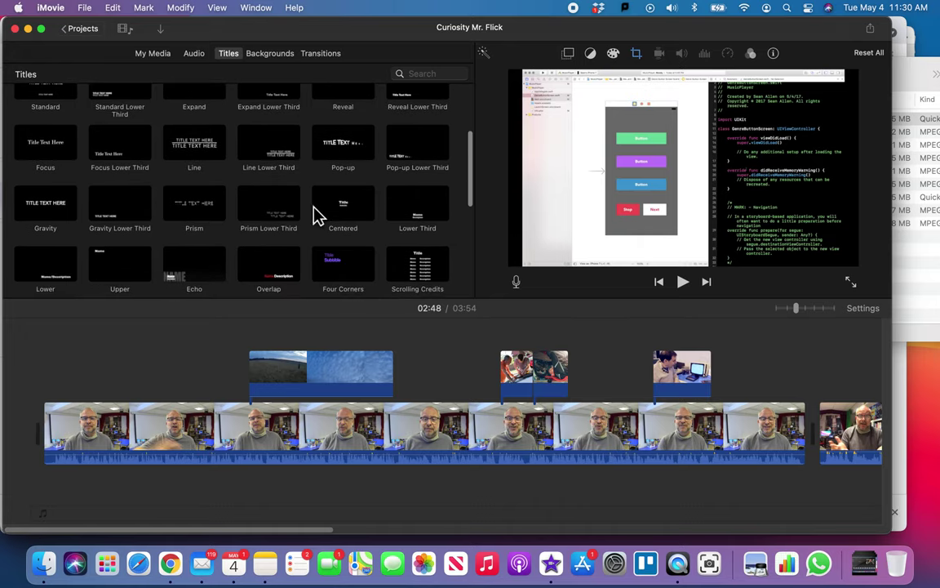
pyautogui.click(338, 216)
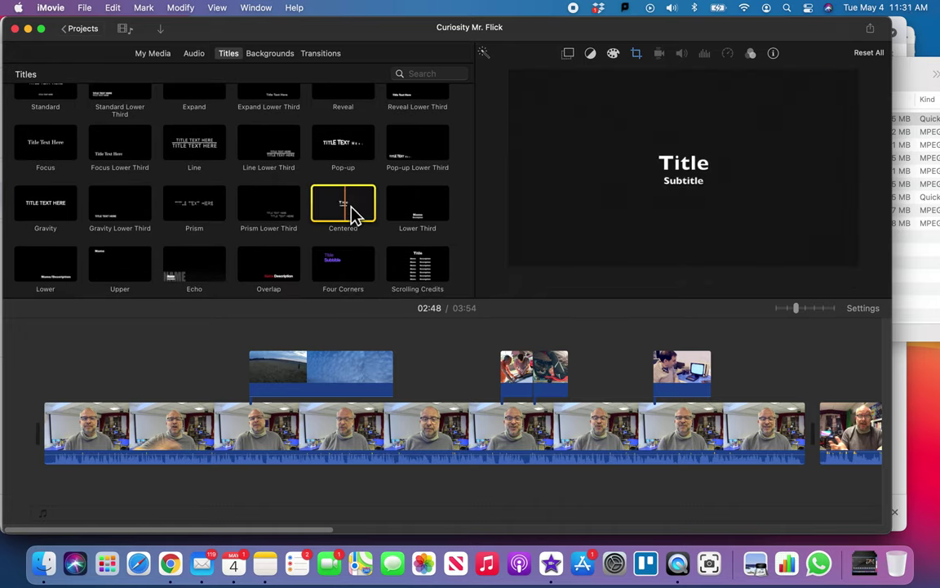
pyautogui.moveTo(353, 214); pyautogui.dragTo(36, 437)
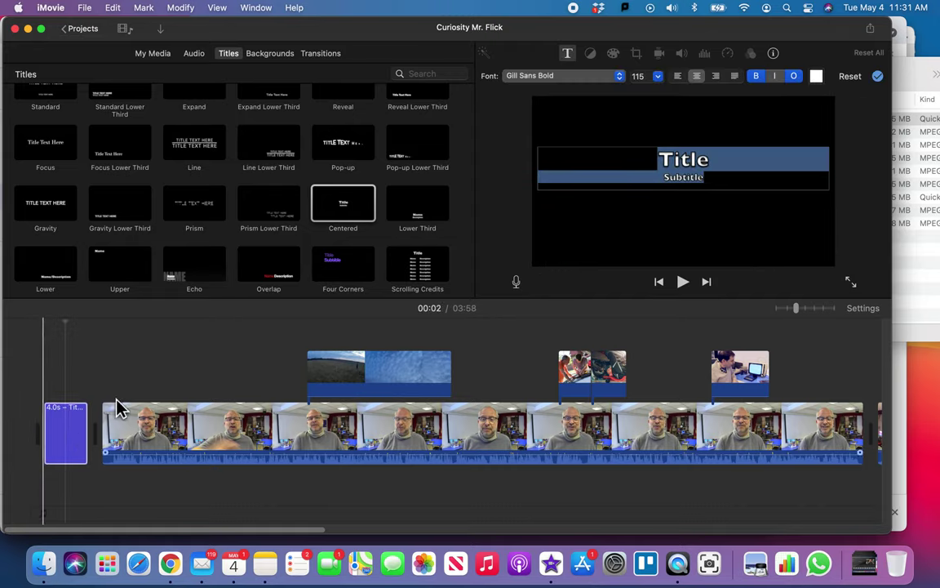
# Step: Replace the title placeholders with 'Curiosity' and the teacher's name as subtitle
pyautogui.doubleClick(689, 160)
pyautogui.write('C')
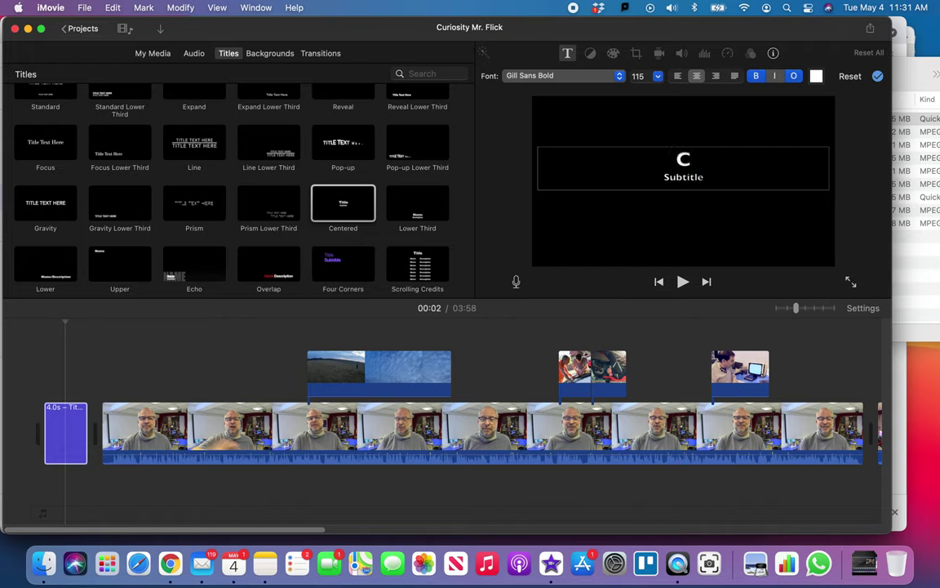
pyautogui.write('uriosity')
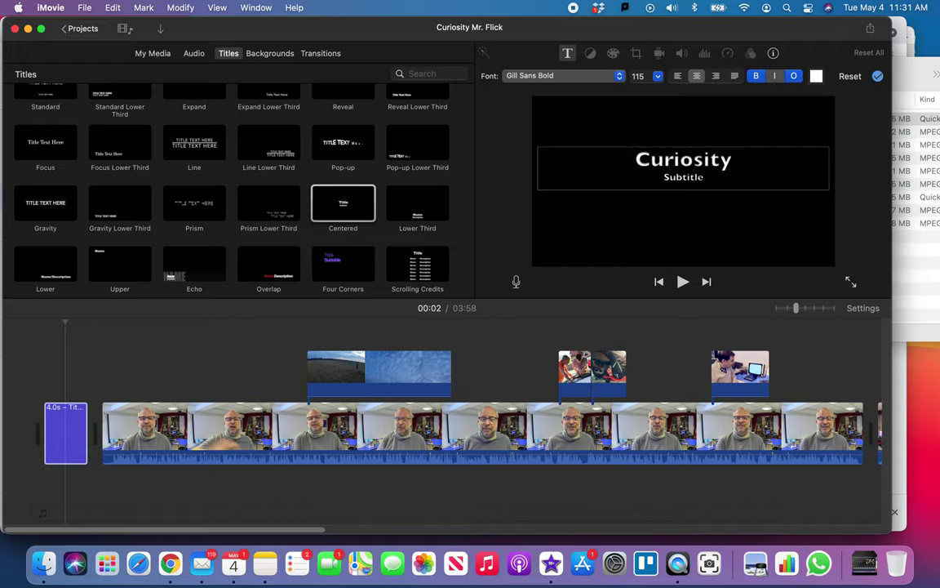
pyautogui.doubleClick(693, 177)
pyautogui.write('Mr. Flick')
pyautogui.click(688, 208)
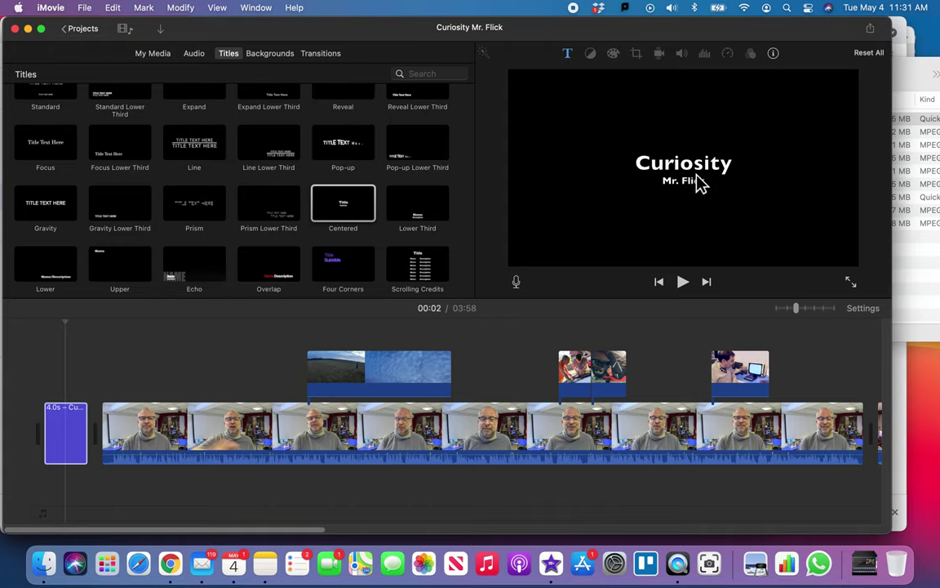
pyautogui.click(698, 173)
pyautogui.click(695, 176)
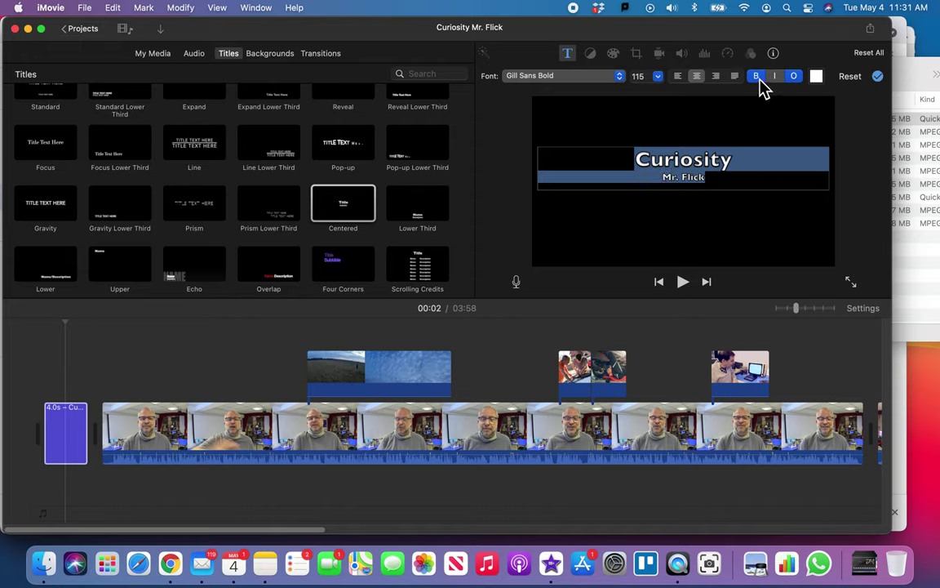
# Step: Turn off outline and bold on the title and try the Noteworthy Light font
pyautogui.click(794, 78)
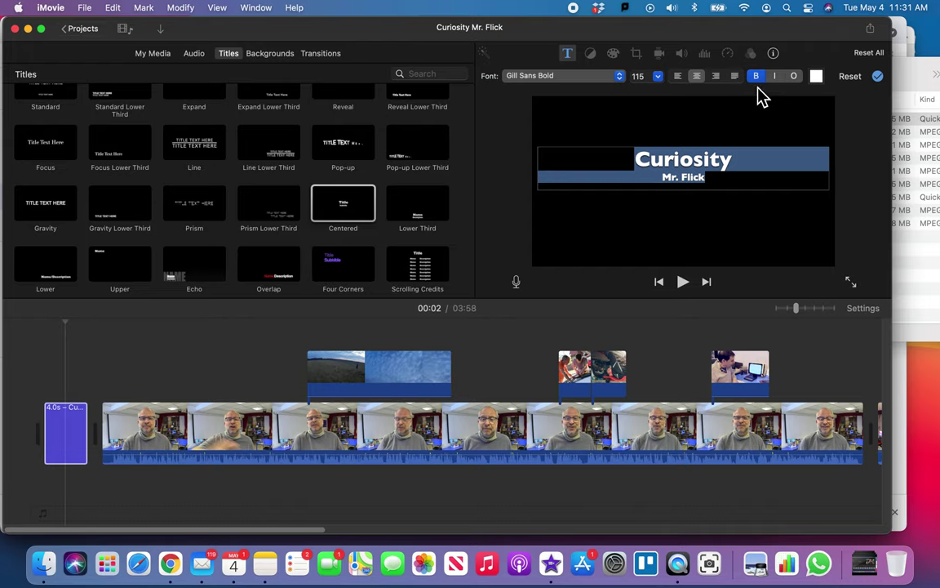
pyautogui.click(757, 78)
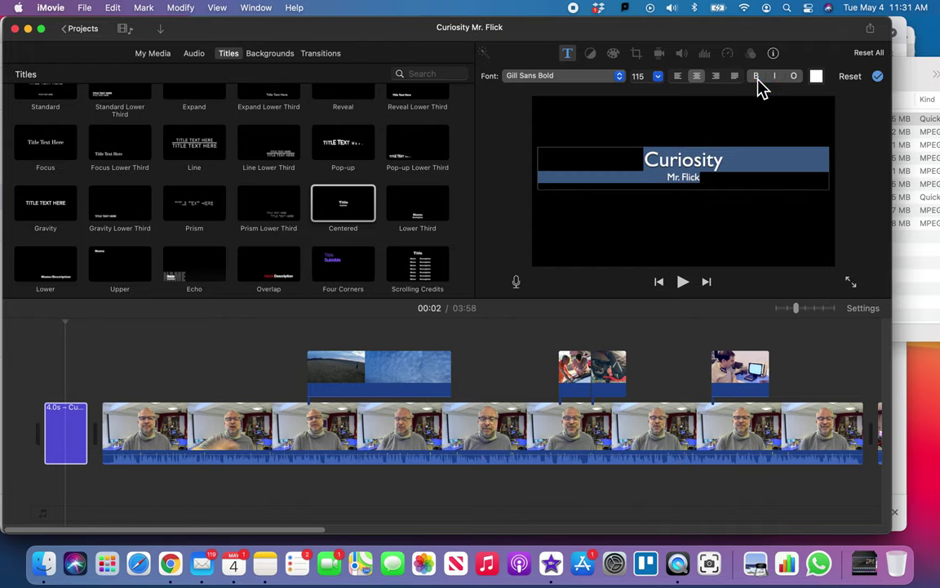
pyautogui.click(621, 78)
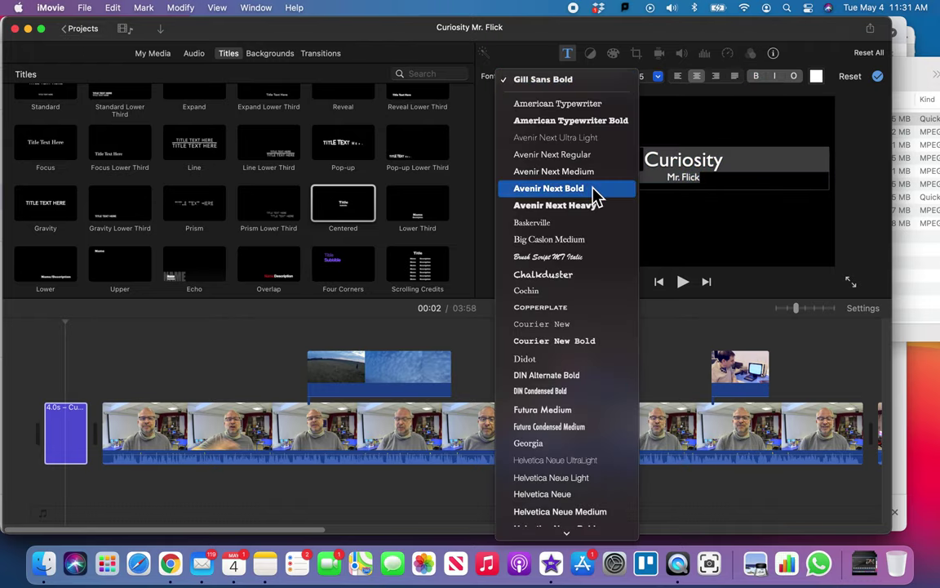
pyautogui.scroll(-5, 589, 308)
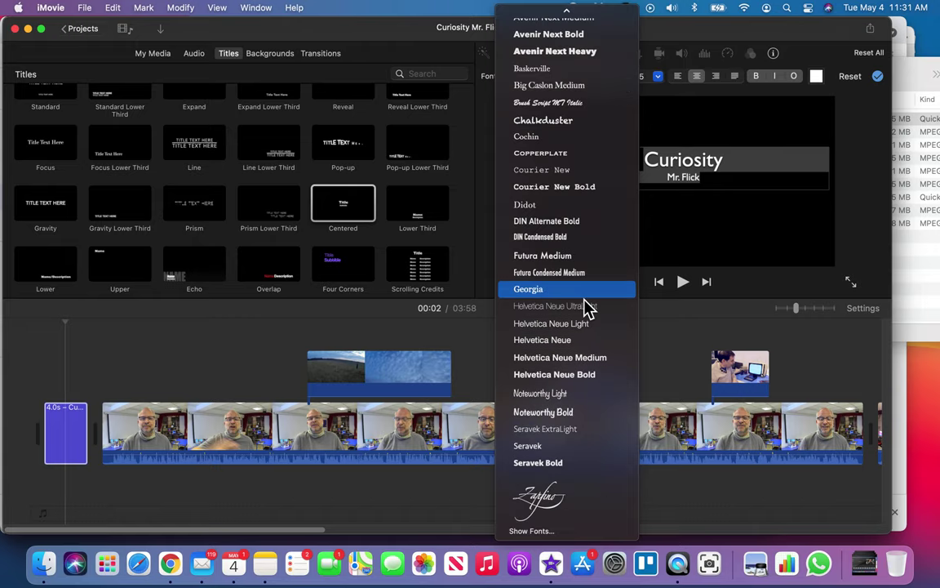
pyautogui.click(574, 395)
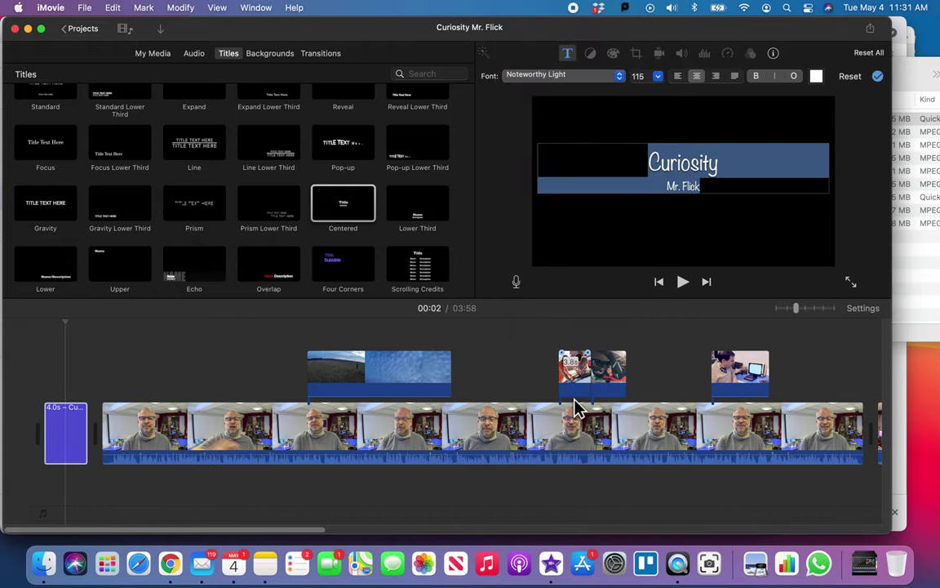
pyautogui.click(645, 231)
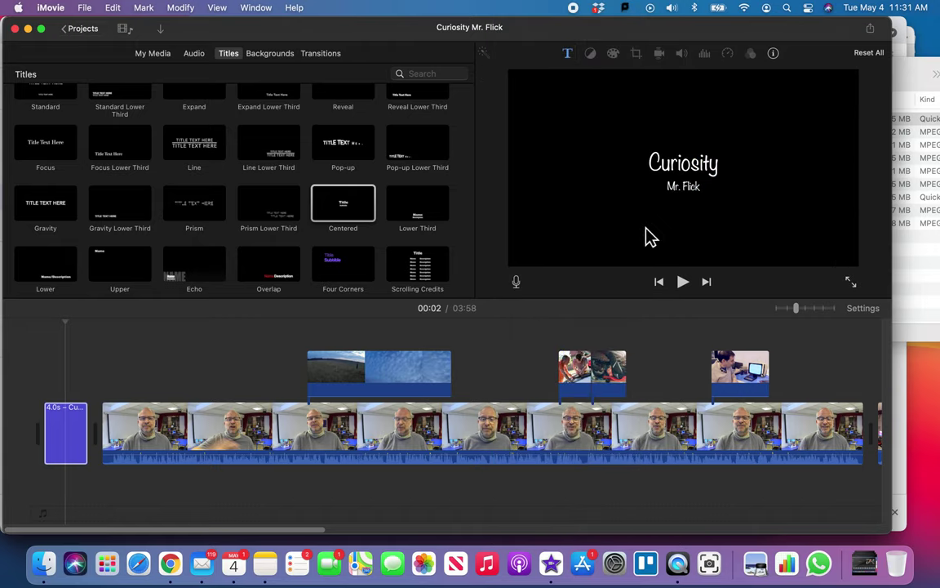
# Step: Switch the title font to Seravek ExtraLight
pyautogui.click(570, 57)
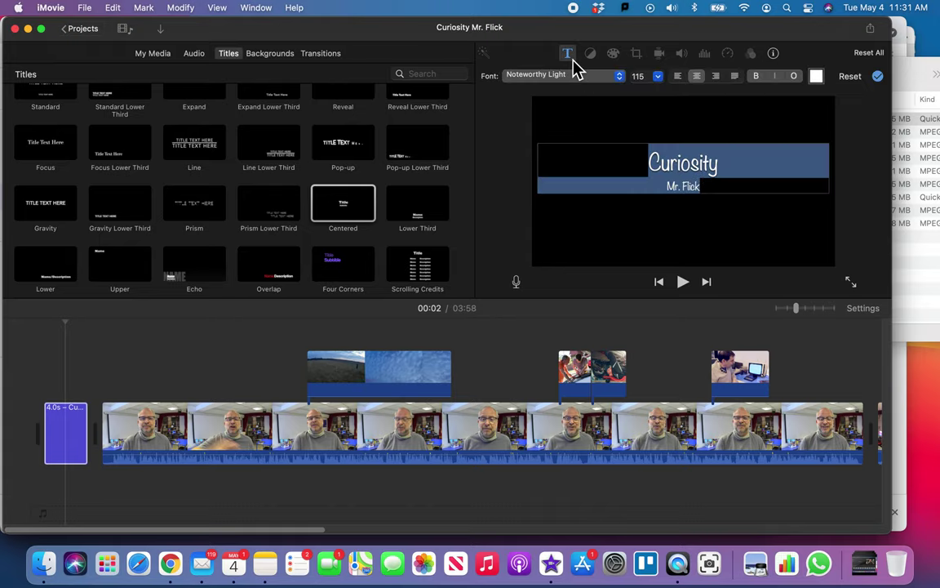
pyautogui.click(620, 77)
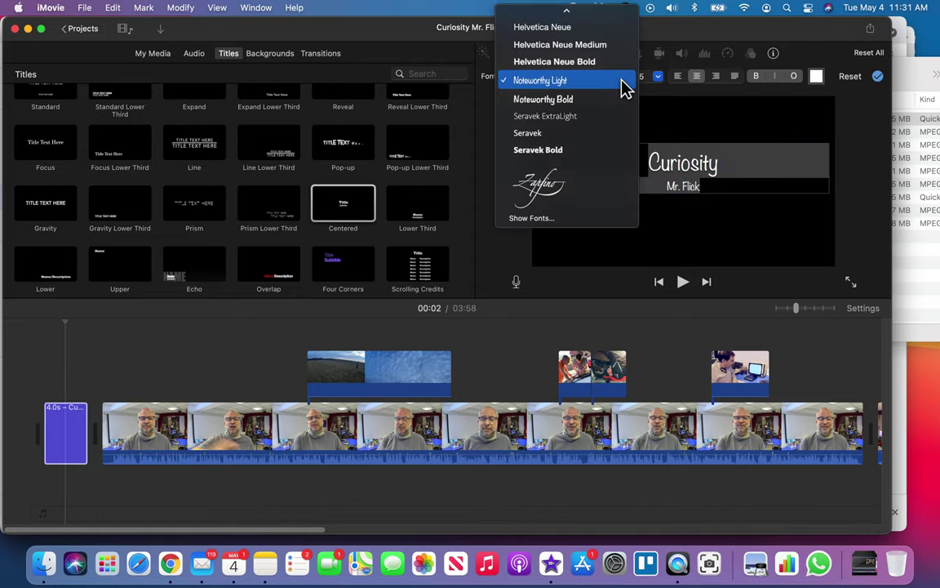
pyautogui.click(606, 119)
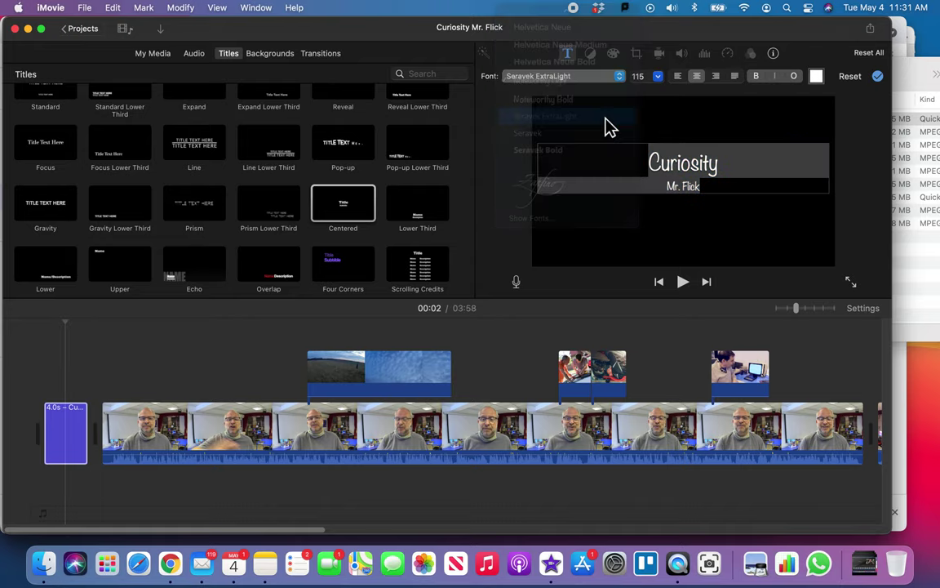
pyautogui.click(665, 159)
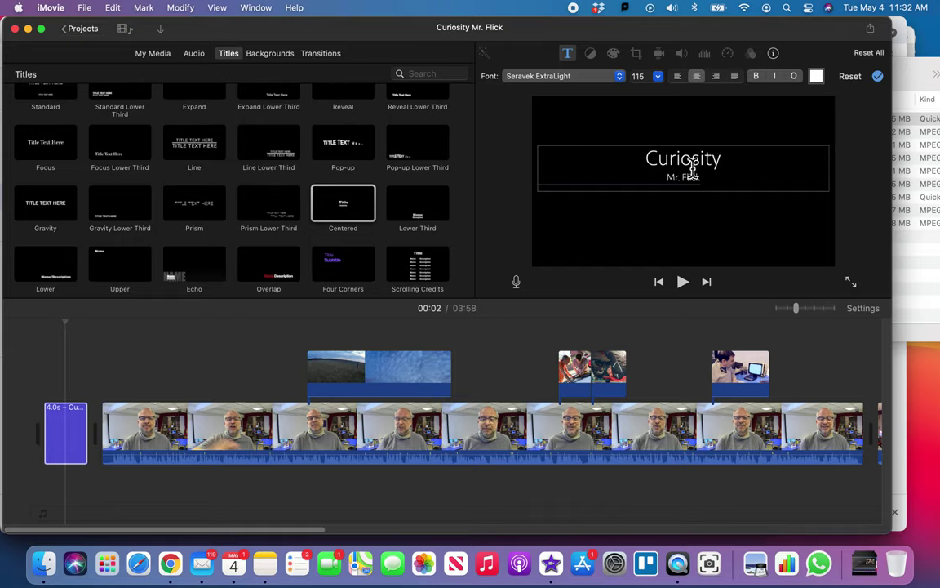
# Step: Exit title editing and move the playhead back to the movie's start
pyautogui.click(739, 151)
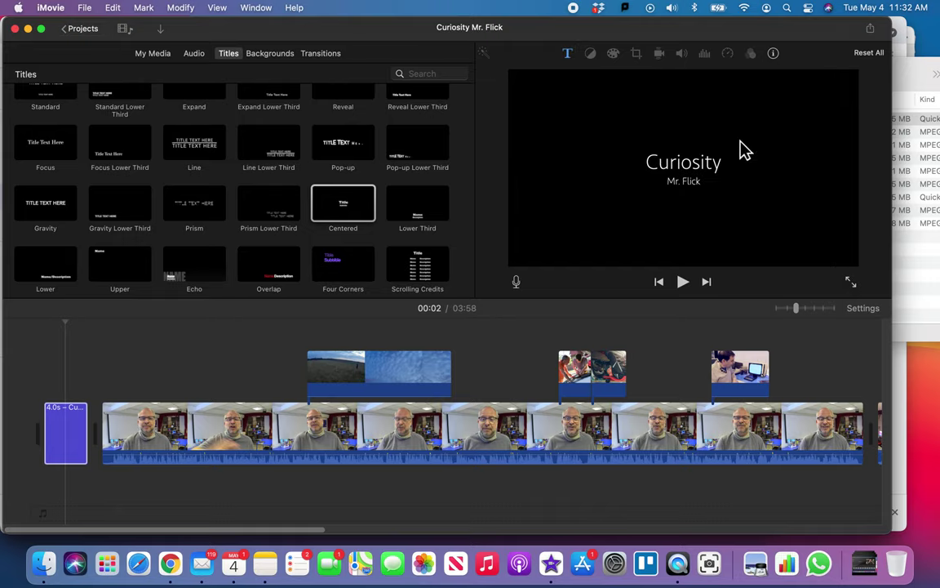
pyautogui.click(704, 174)
pyautogui.scroll(-2, 309, 249)
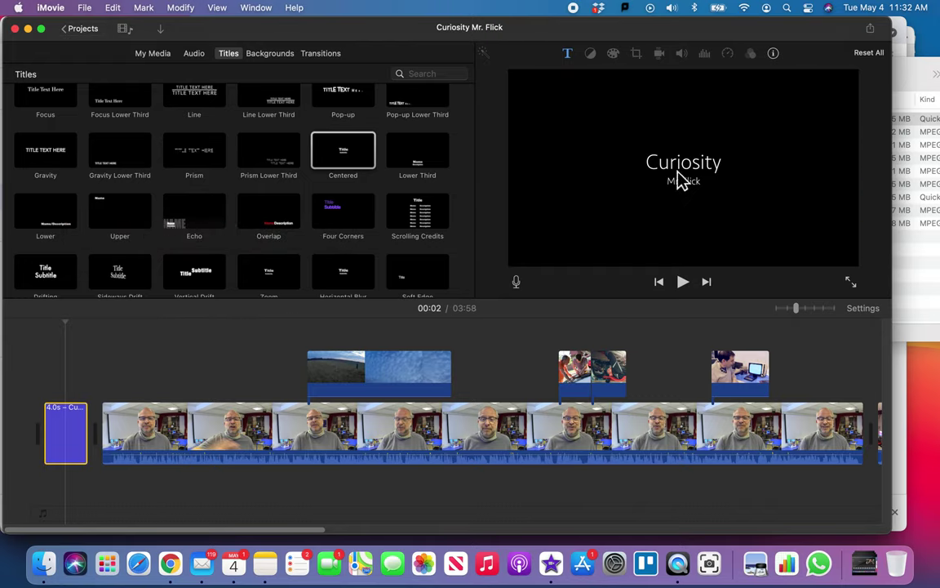
pyautogui.click(43, 378)
# Step: Play the opening and trim the title clip from 4 seconds to 3.1 seconds
pyautogui.press('space')
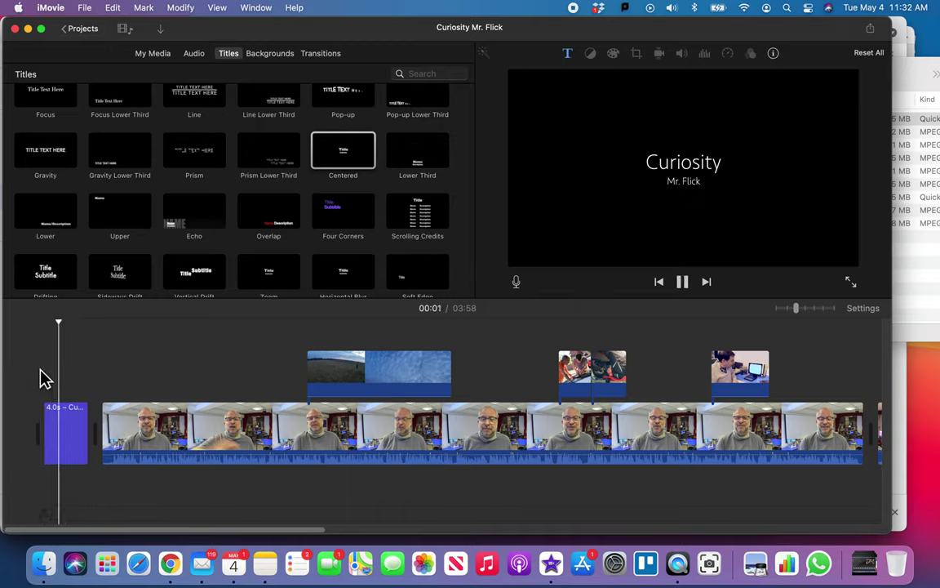
pyautogui.press('space')
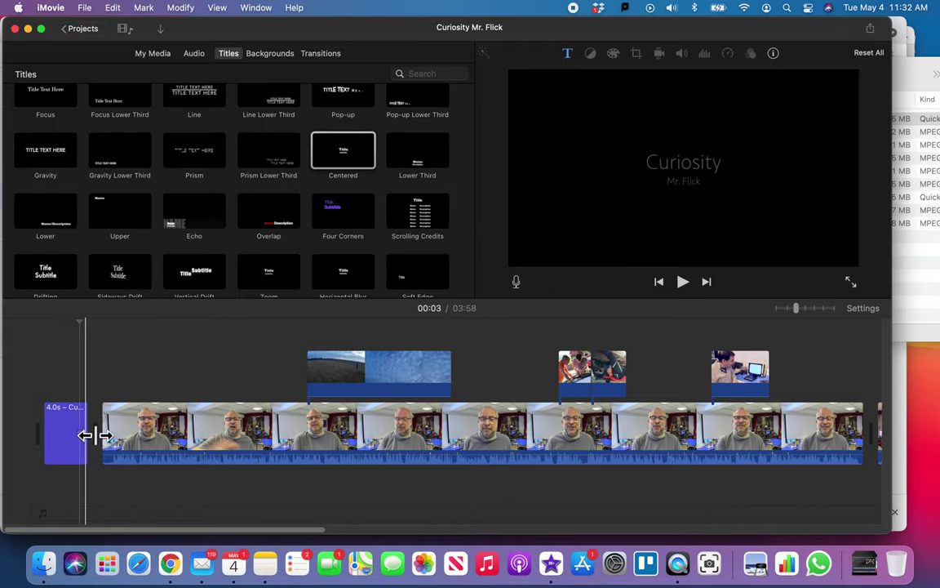
pyautogui.moveTo(90, 434); pyautogui.dragTo(57, 436)
pyautogui.click(128, 364)
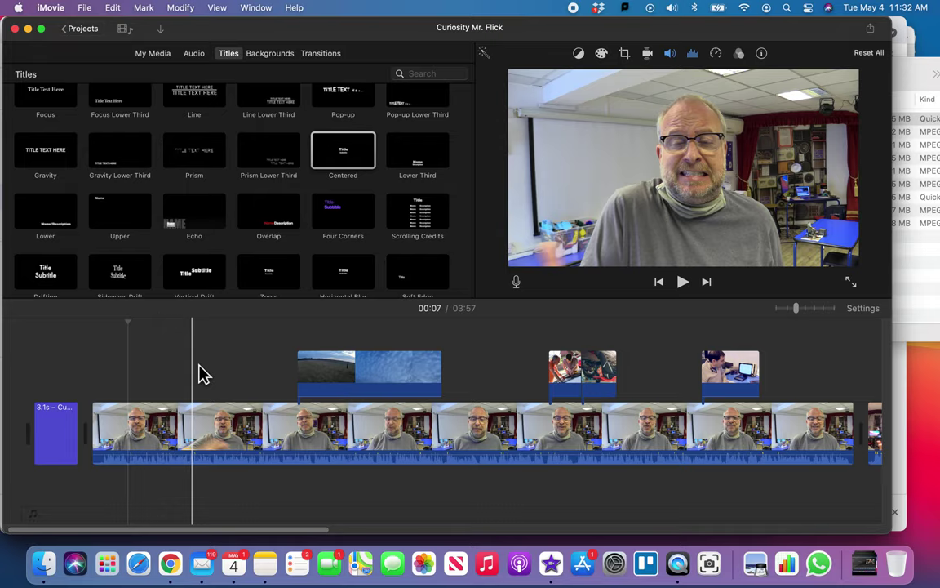
# Step: Reopen the trimmed title and confirm it with the Done checkmark
pyautogui.click(65, 436)
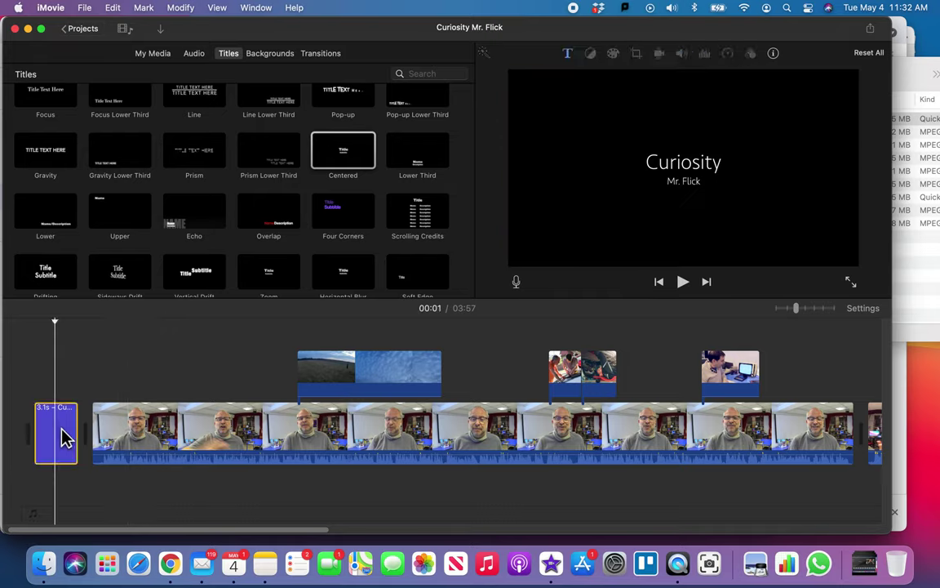
pyautogui.doubleClick(62, 439)
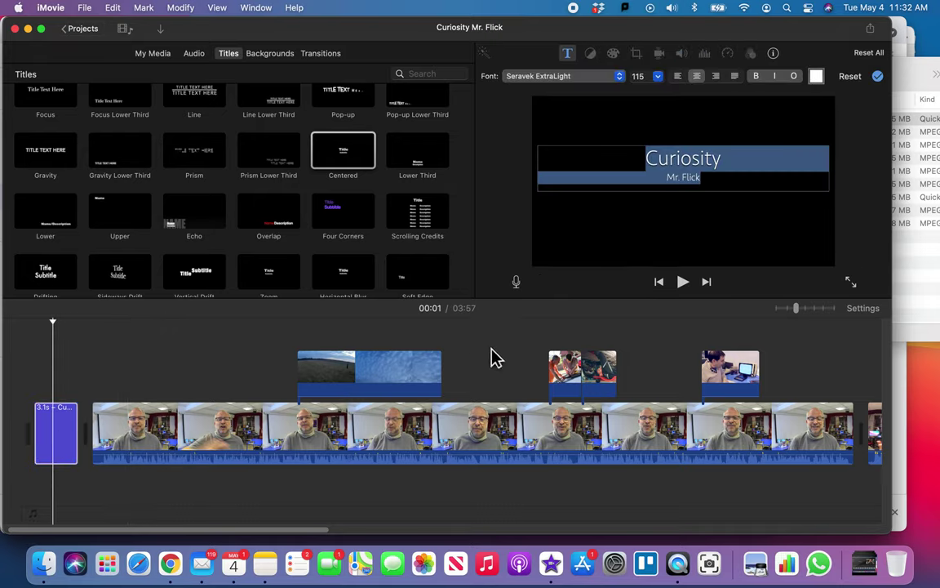
pyautogui.click(686, 171)
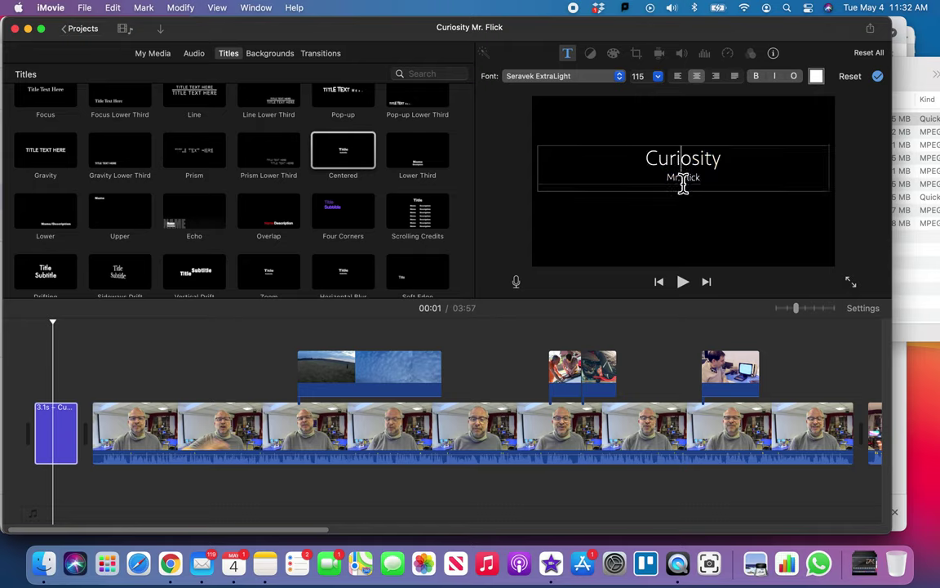
pyautogui.click(877, 76)
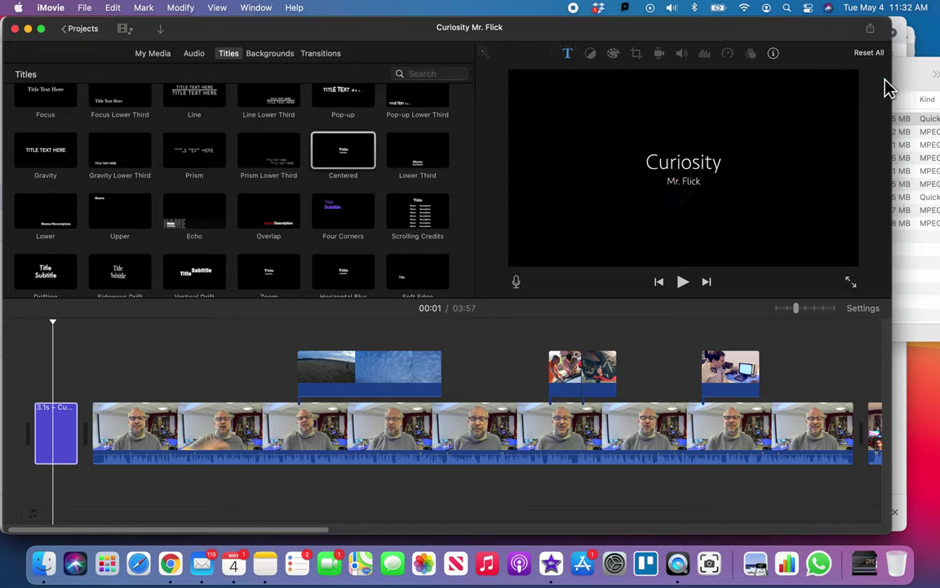